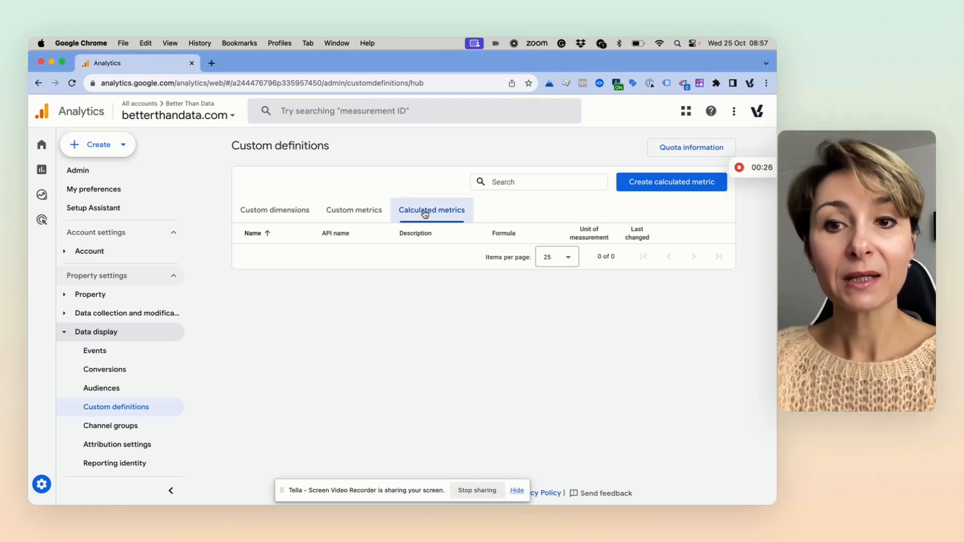
Step: Check the property's quota information for custom dimensions, custom metrics and calculated metrics
click(684, 150)
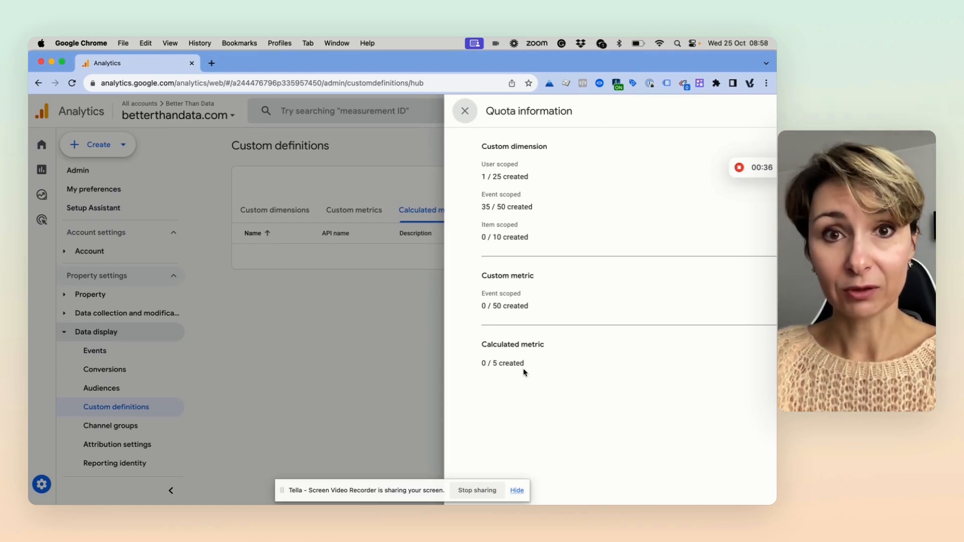
click(466, 116)
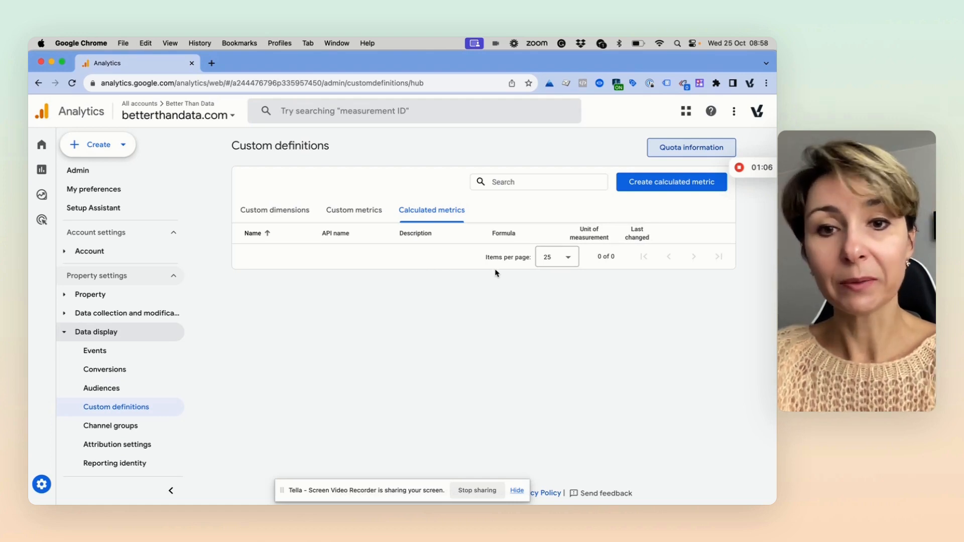
Step: Start a new calculated metric with "Percentage of Active Users" as both its name and its description
click(661, 185)
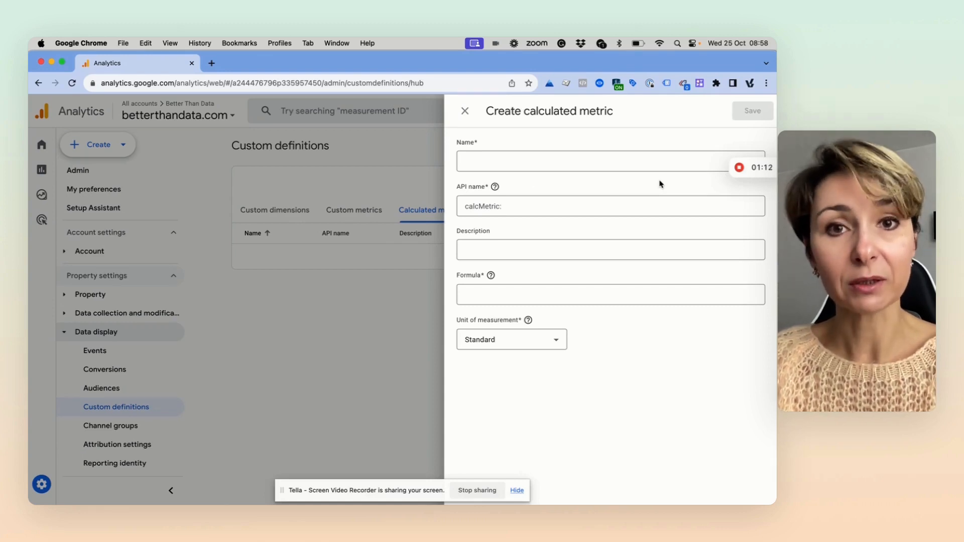
click(582, 163)
text(Percentage of Active Users)
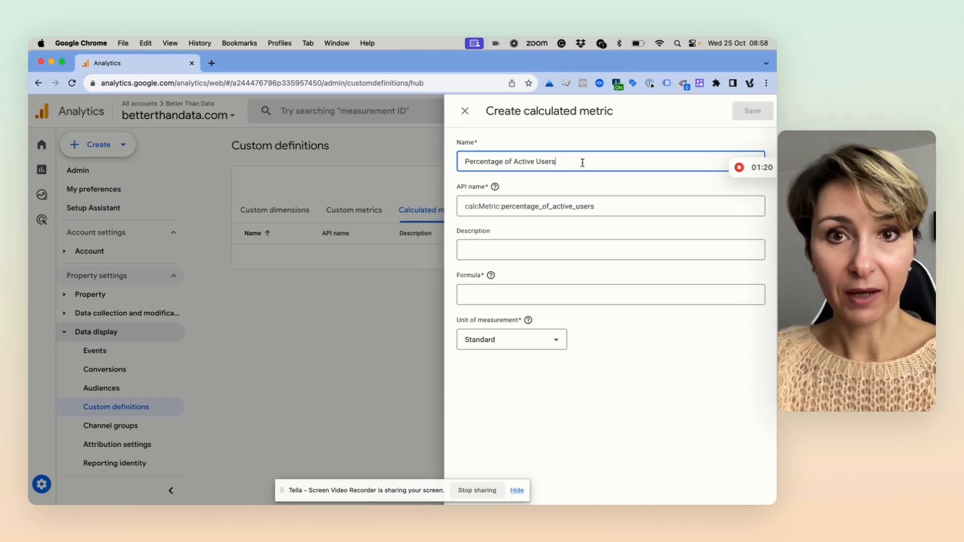
click(512, 252)
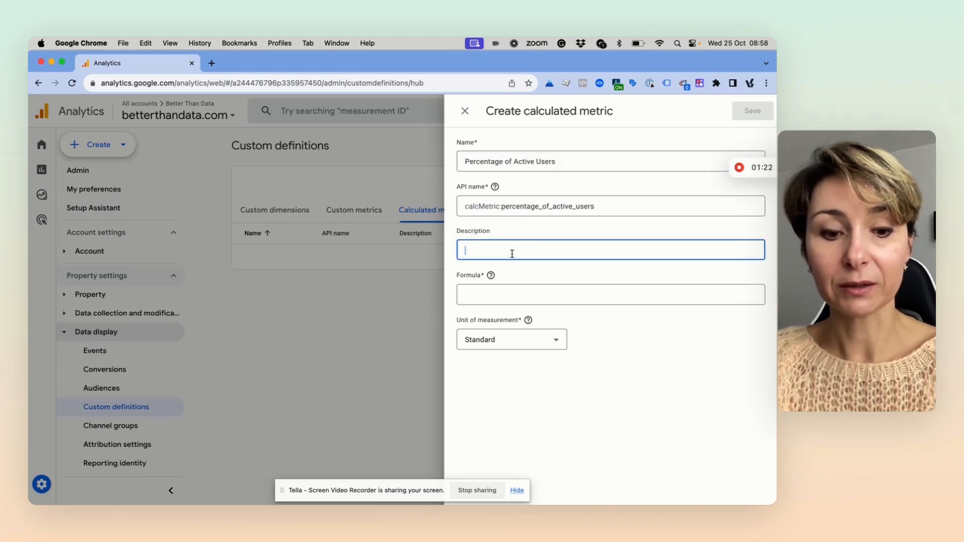
text(Percentage of Active Users)
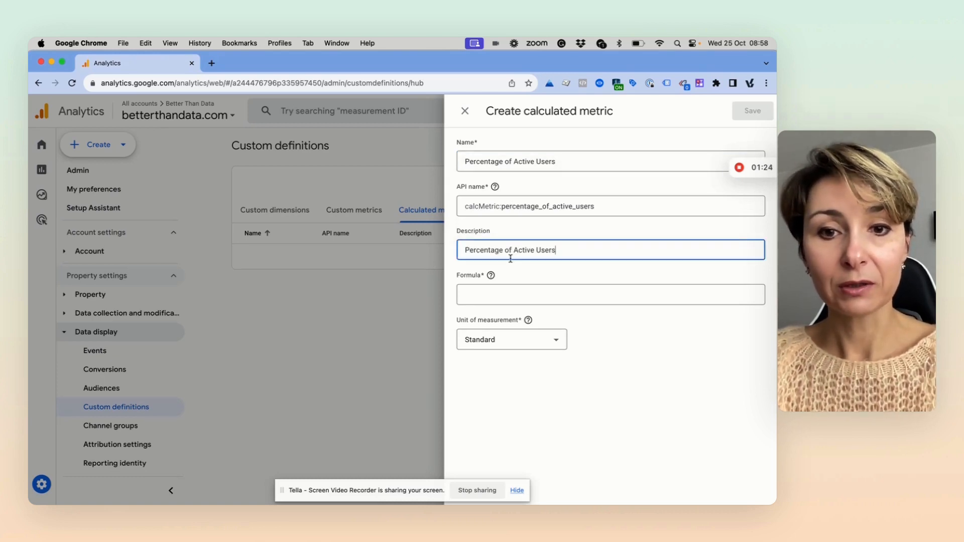
Step: Set the calculated metric's formula to {Active users}/{Total users}*100
click(501, 294)
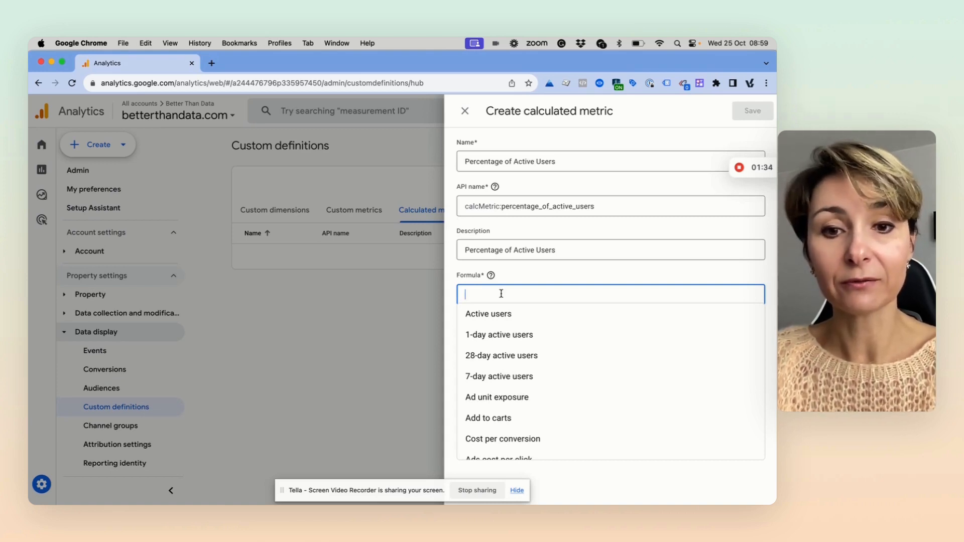
click(500, 314)
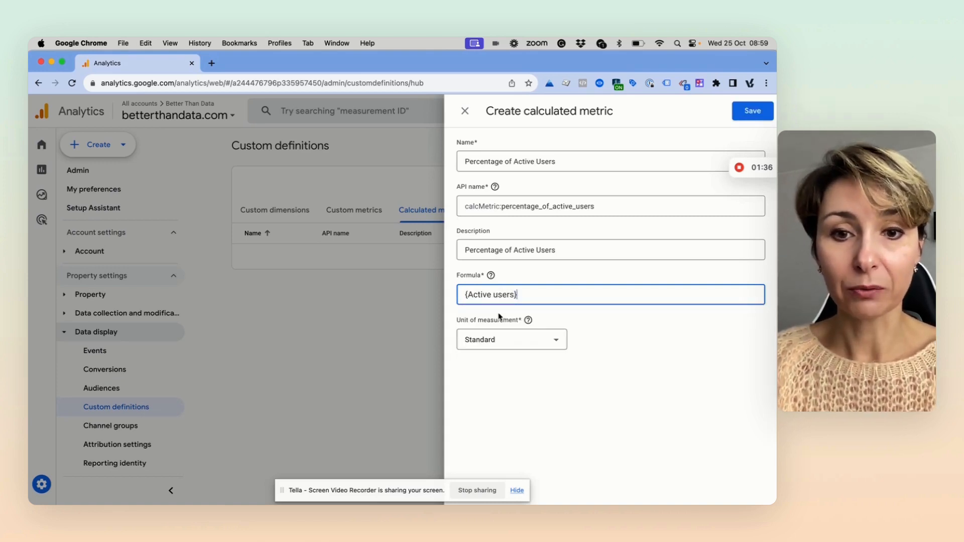
text(/to)
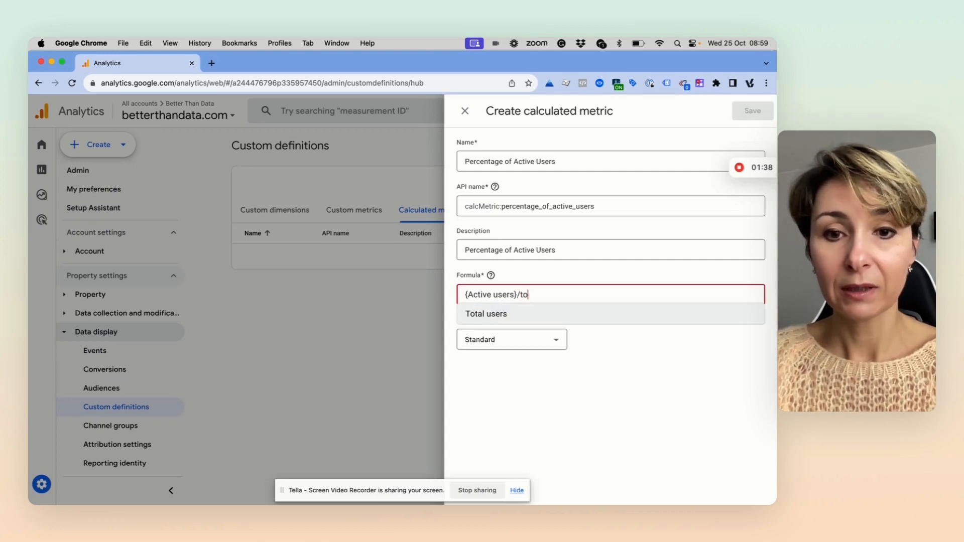
click(510, 314)
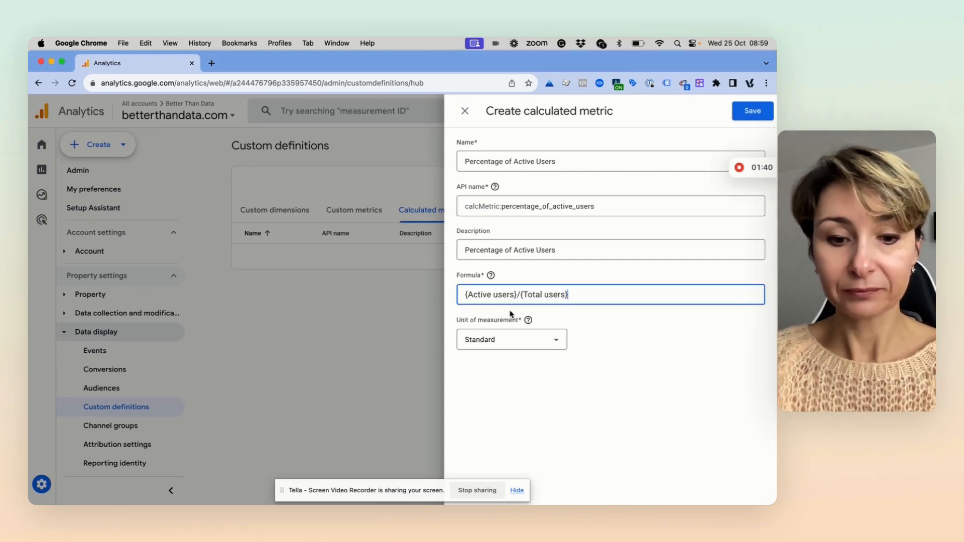
text(*100)
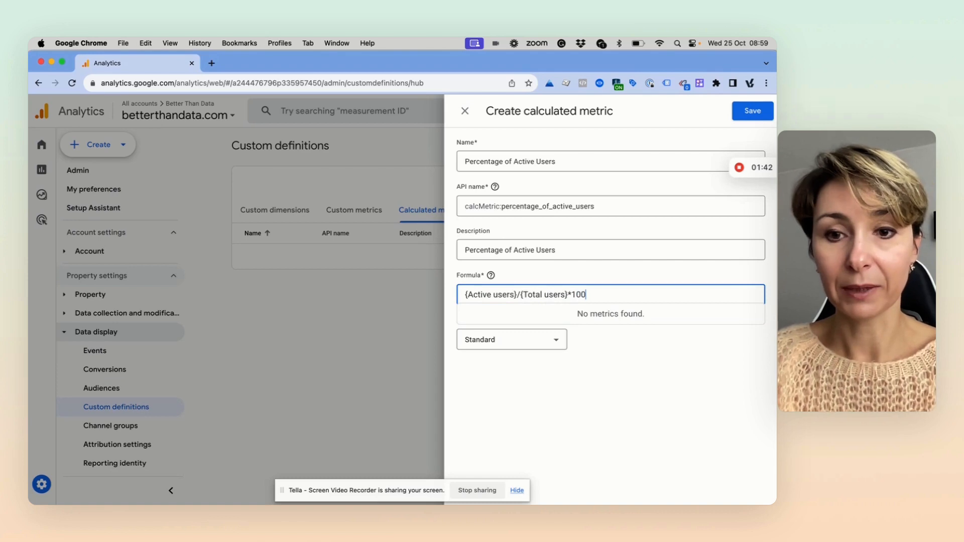
click(573, 373)
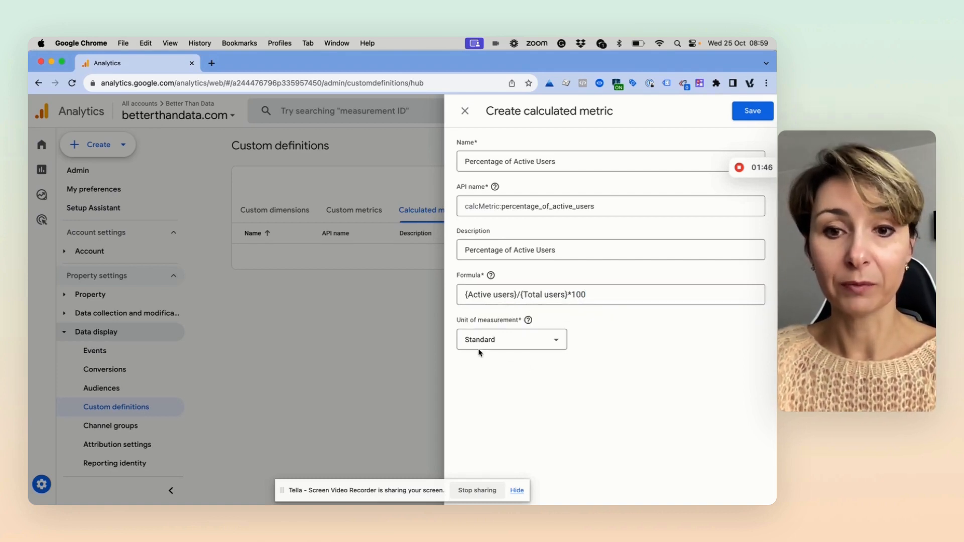
Step: Review the unit of measurement options, keep Standard, and save the calculated metric
click(560, 344)
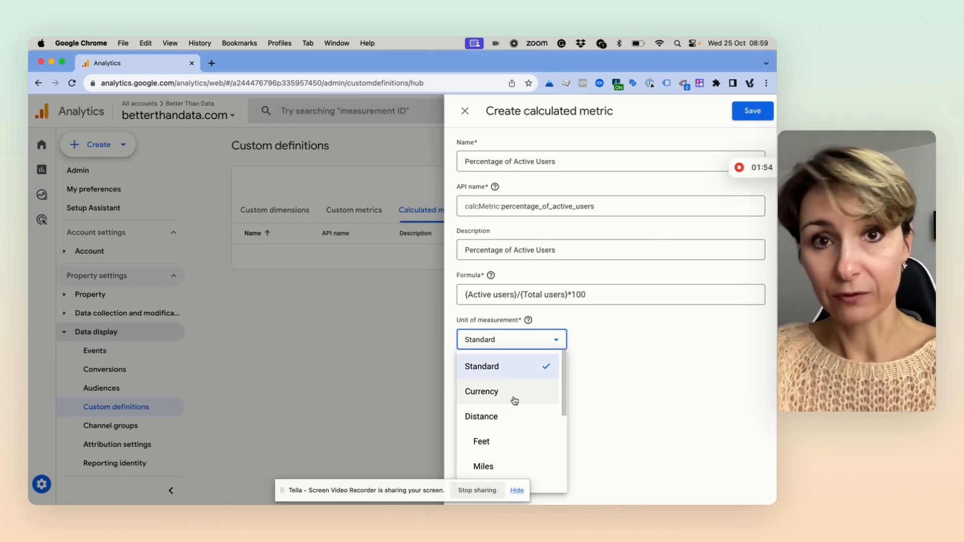
scroll(514, 400, down, 3)
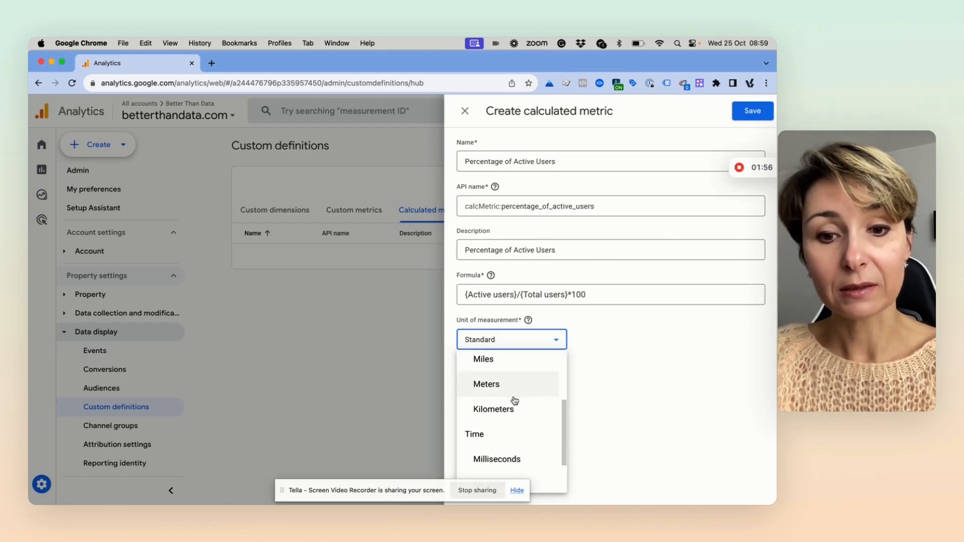
scroll(514, 400, up, 1)
scroll(514, 400, up, 1)
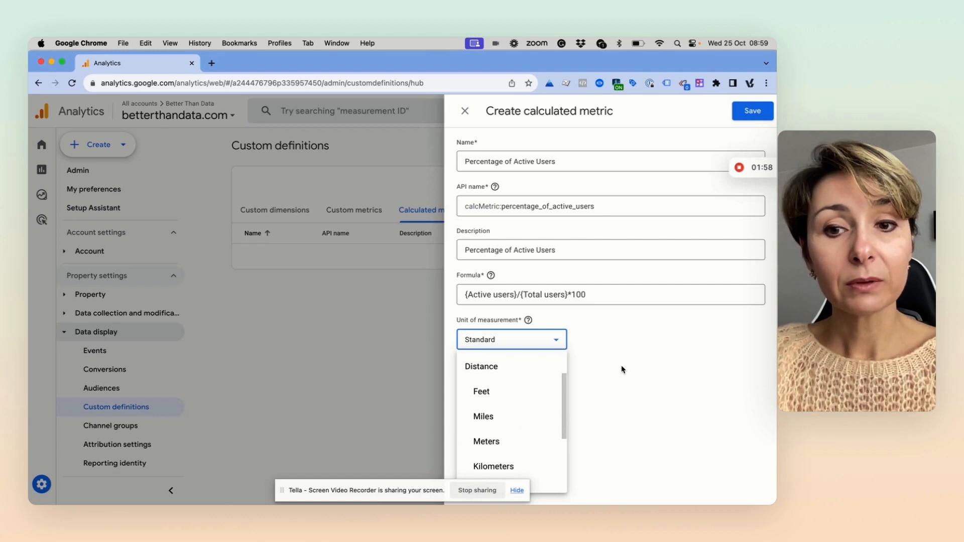
click(622, 369)
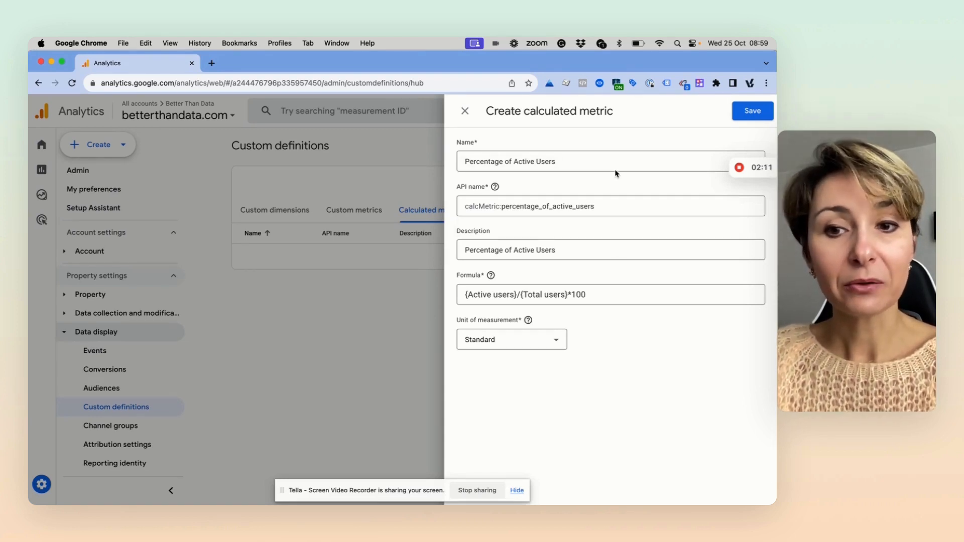
click(749, 111)
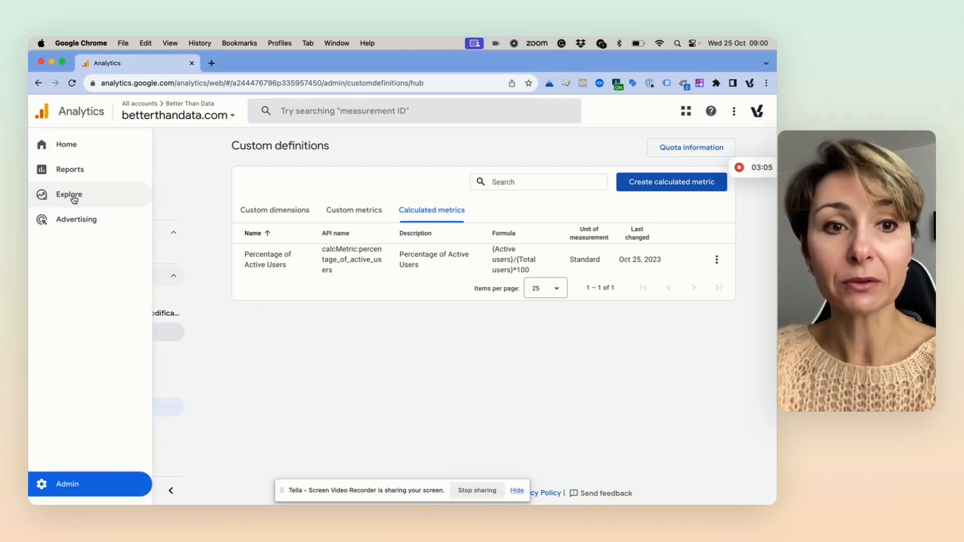
Step: Create a blank exploration and name it "Calculated Metrics Demo"
click(70, 195)
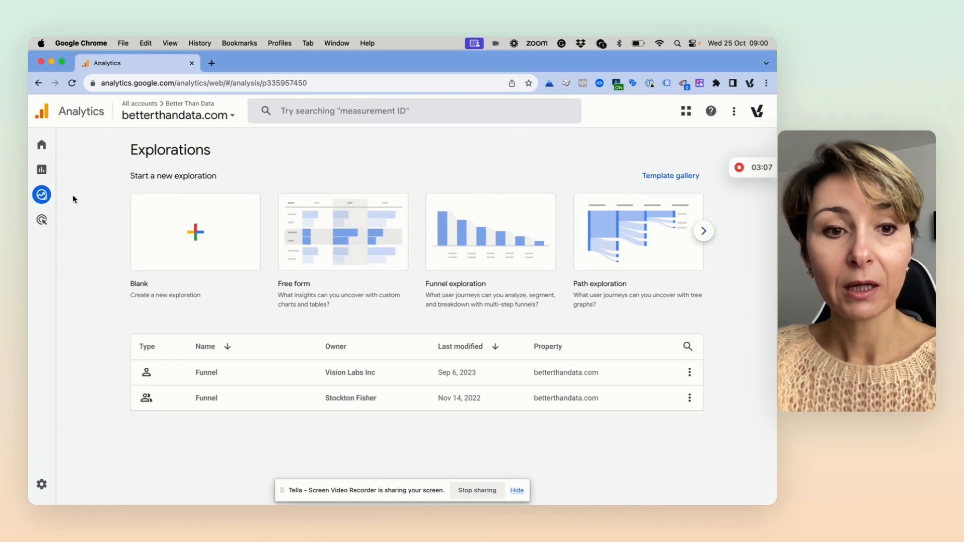
click(191, 246)
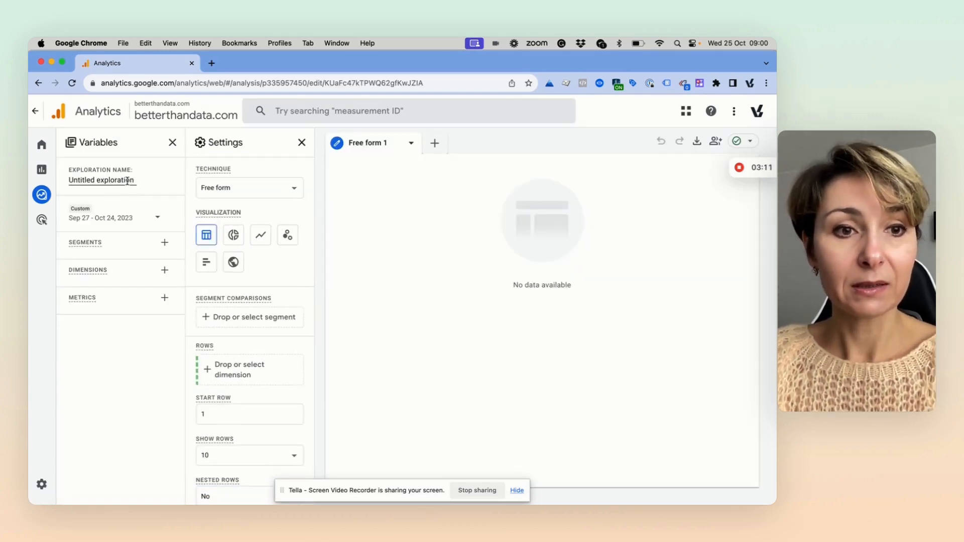
click(133, 180)
text(Calcula)
text(ted )
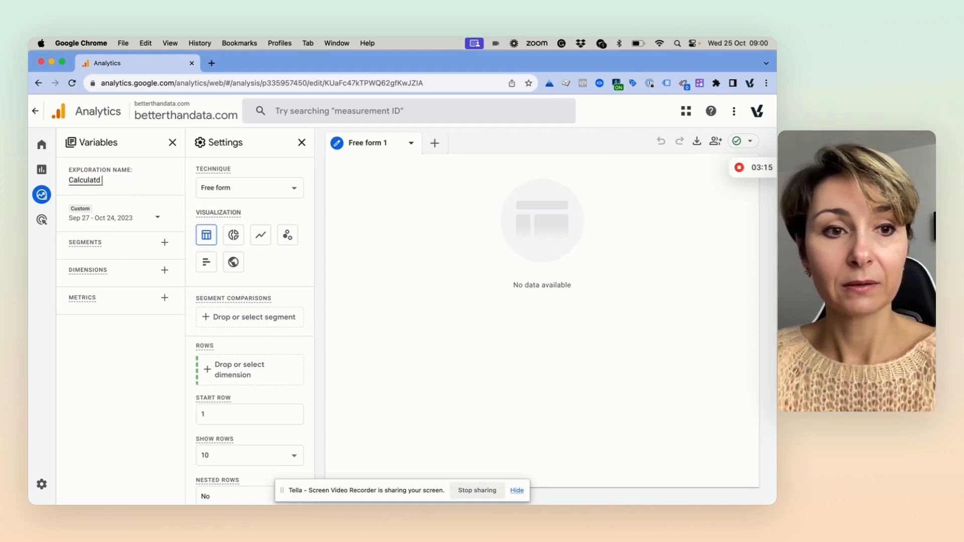
text(M)
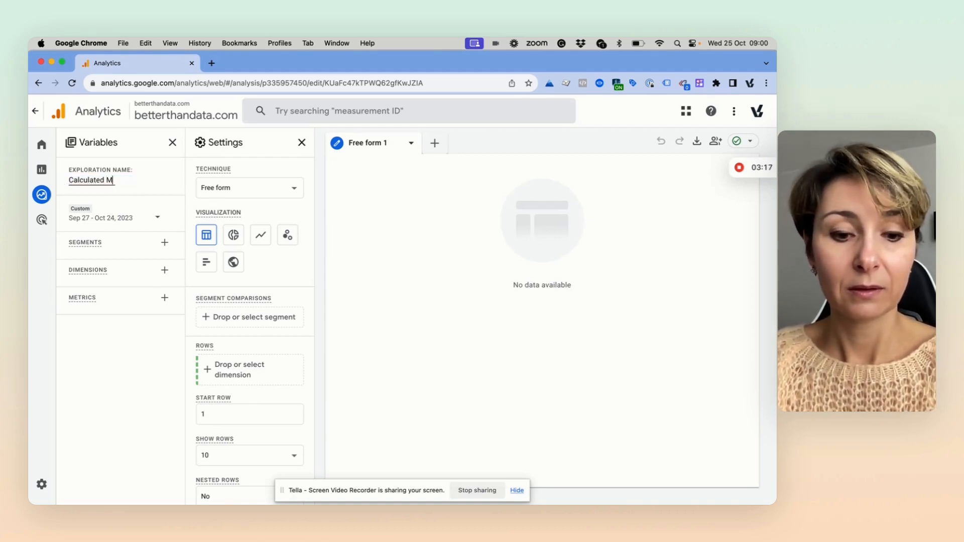
text(errics Demo)
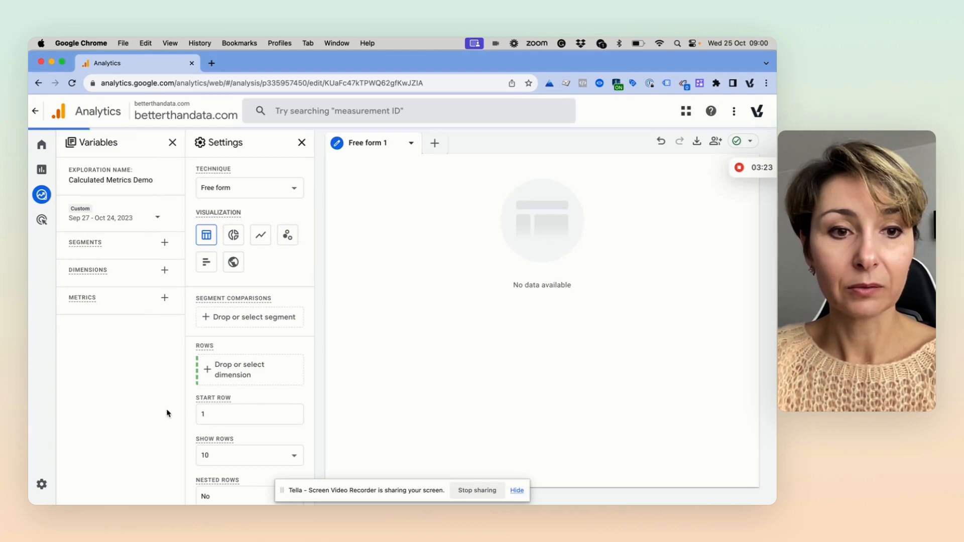
Step: Search the exploration's available metrics for "total" and select Total users
click(164, 298)
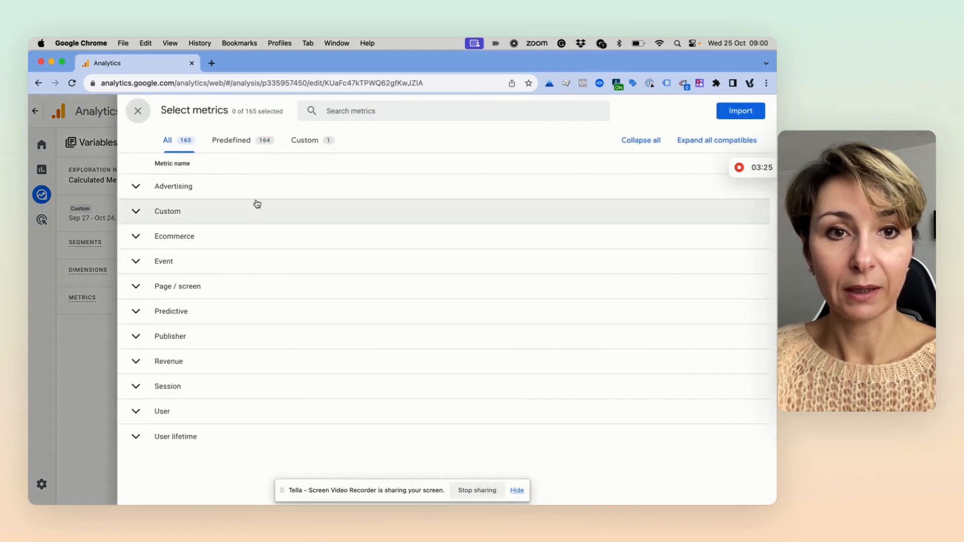
click(381, 112)
text(total)
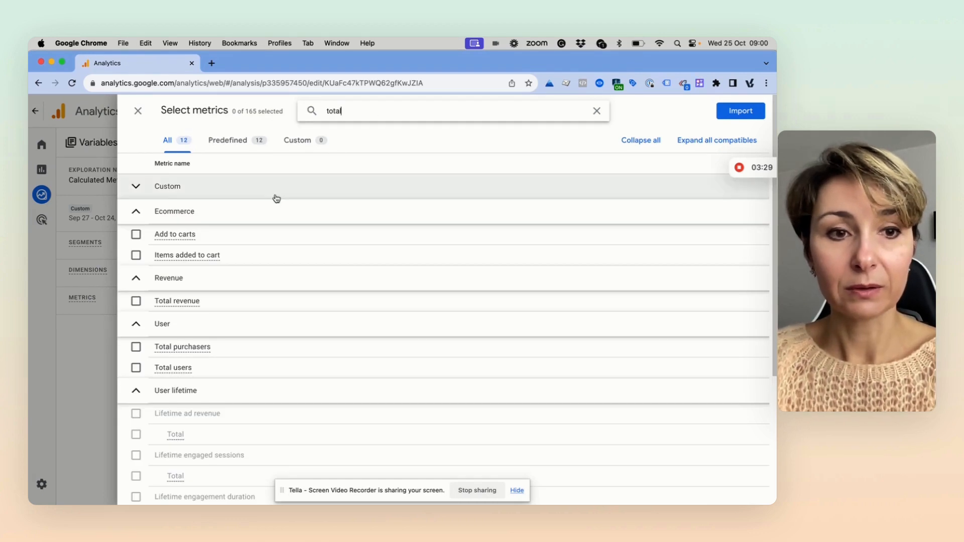
click(134, 276)
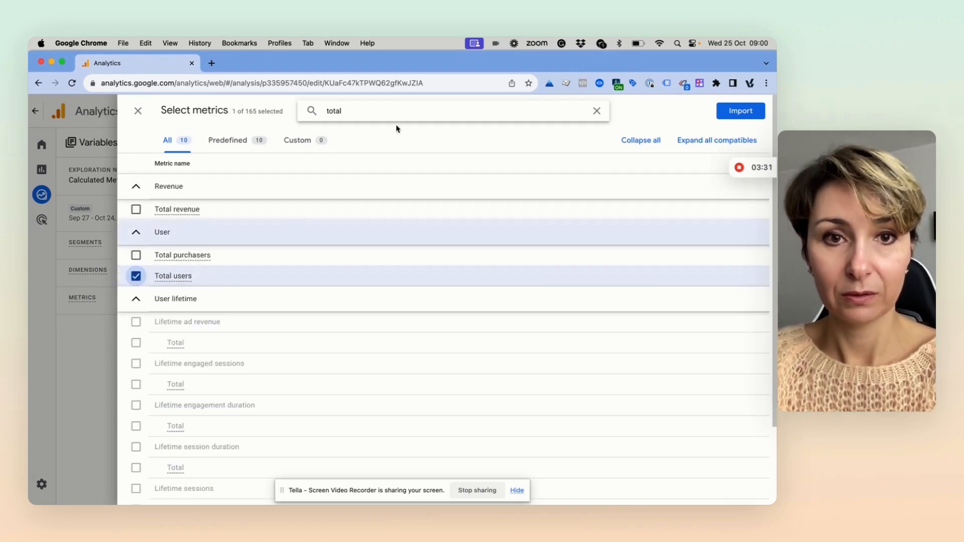
Step: Change the metric search to "active" and add Active users to the selection
key(BackSpace)
key(BackSpace)
key(BackSpace)
key(BackSpace)
key(BackSpace)
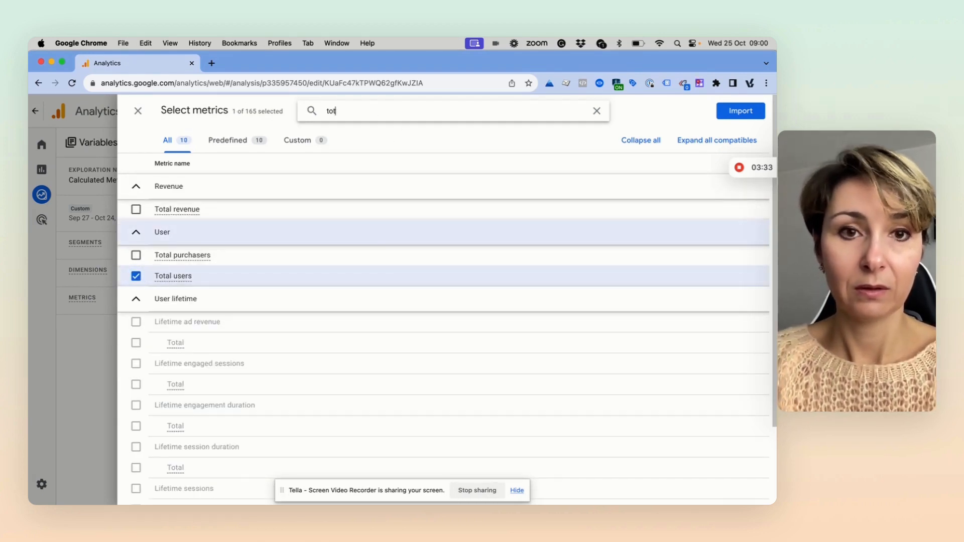
text(adtive)
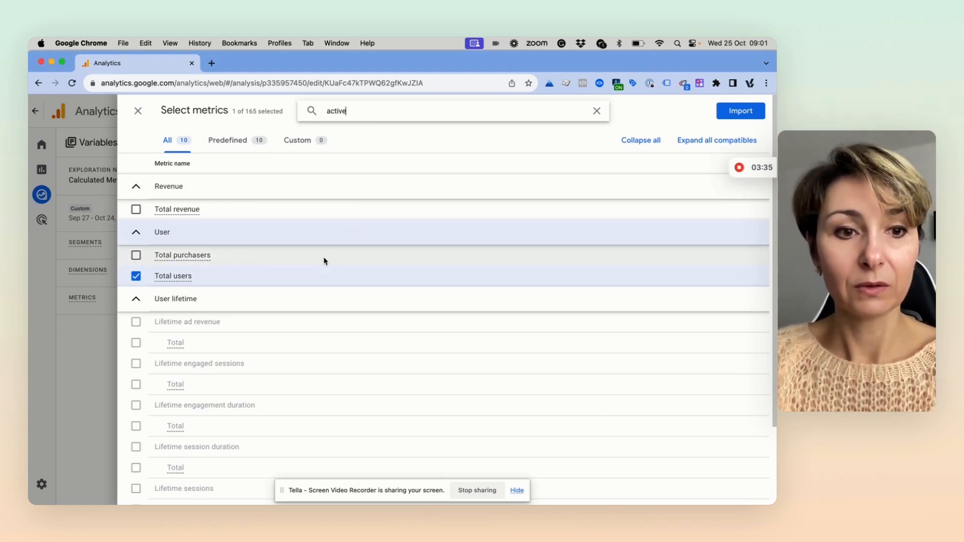
click(129, 321)
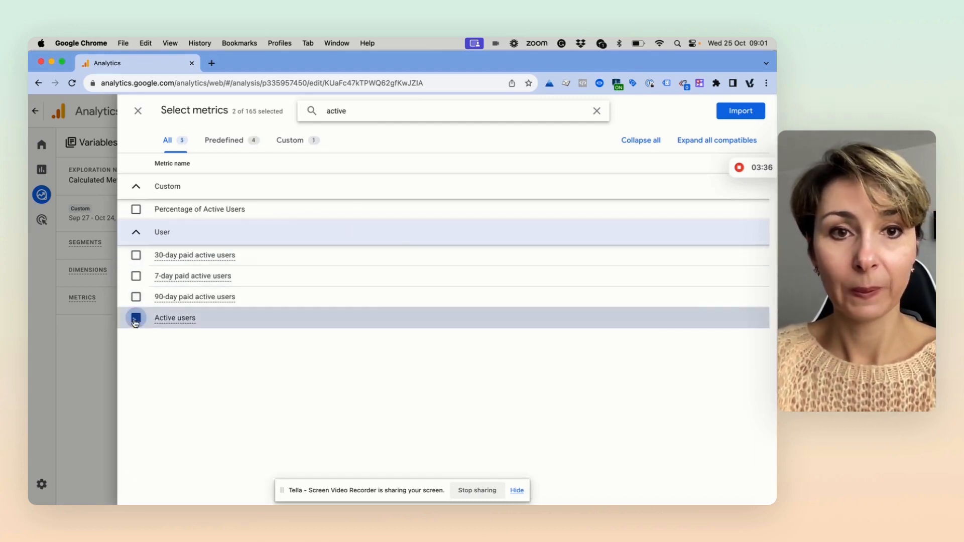
Step: Select the custom metric Percentage of Active Users and import the selected metrics into the exploration
click(294, 143)
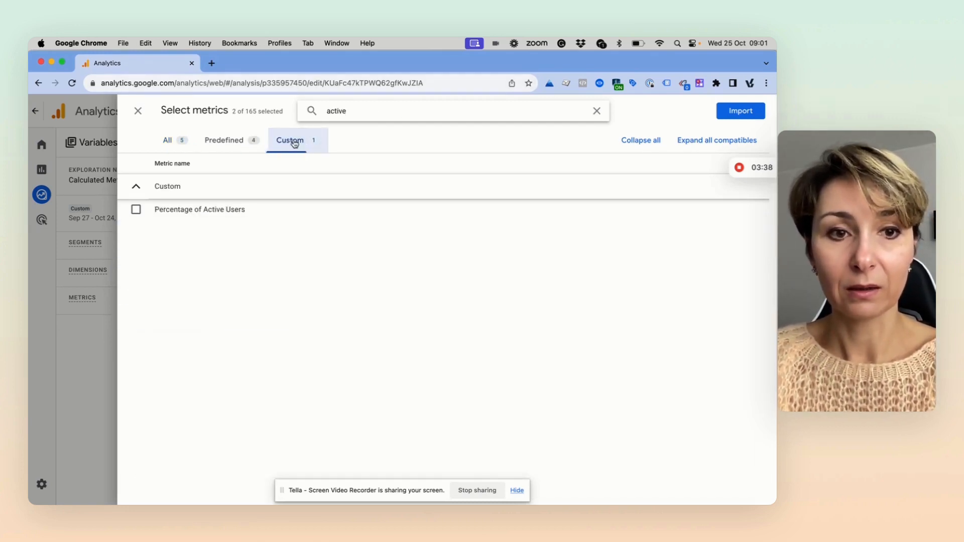
click(136, 209)
click(740, 111)
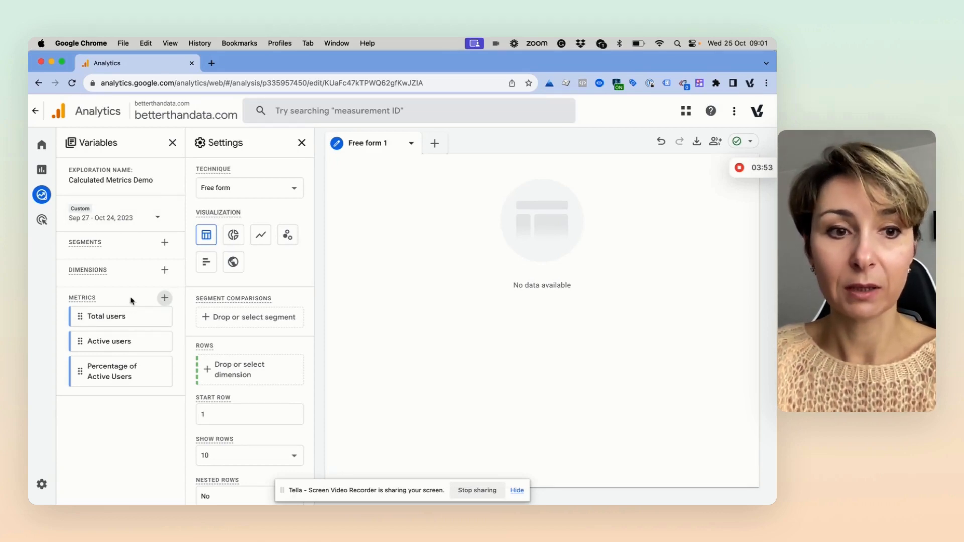
Step: Try adding Total users and Active users to the free-form table, and reload the exploration page
double_click(111, 320)
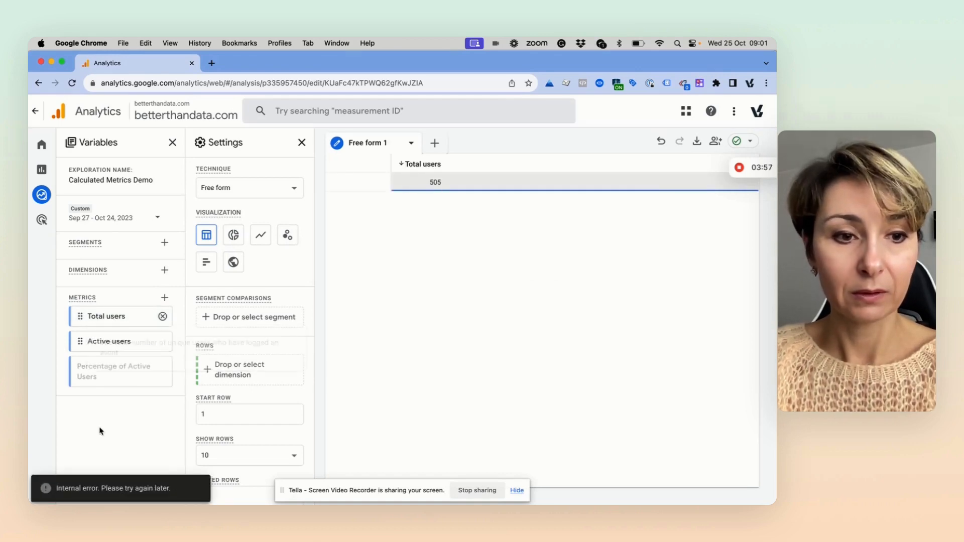
double_click(112, 342)
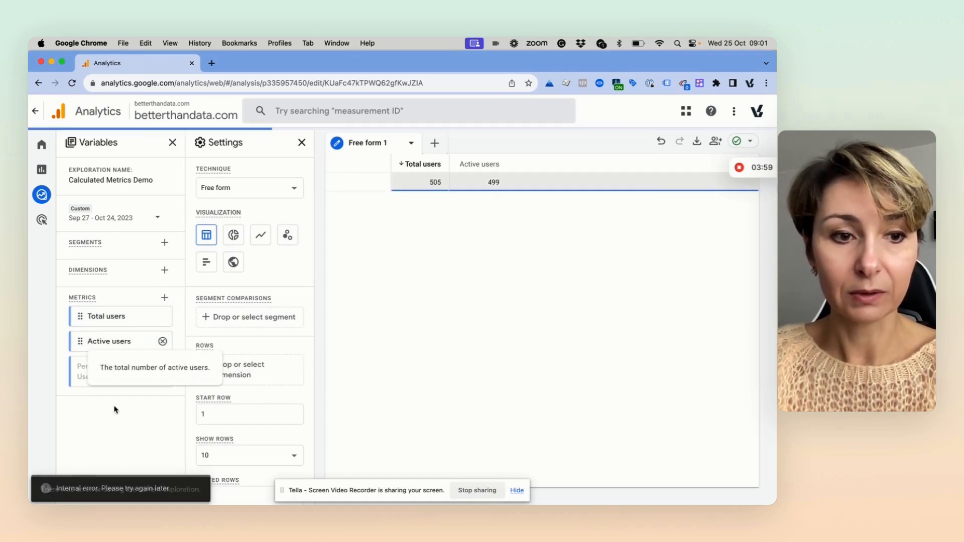
click(73, 84)
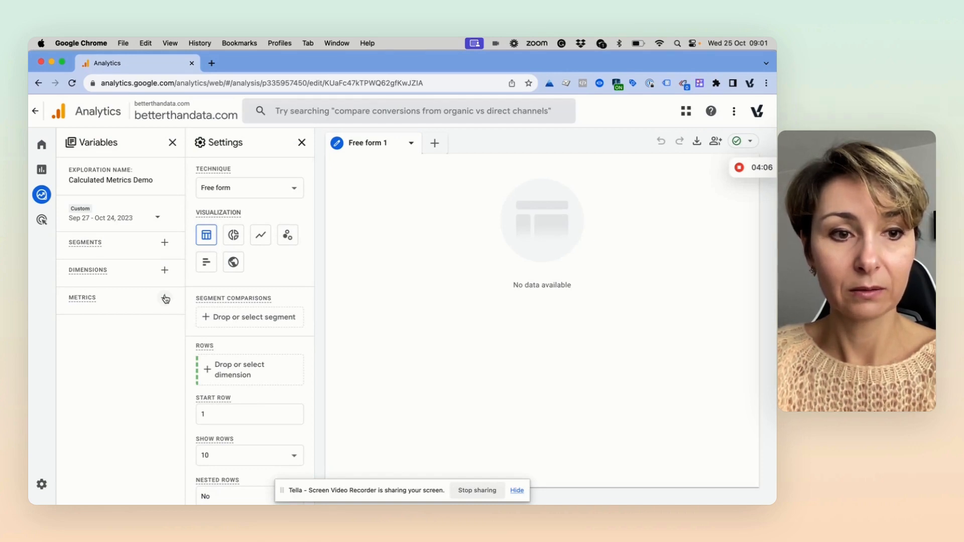
Step: Search the metrics available to the exploration for "total" and select Total users
click(165, 298)
click(355, 107)
text(total)
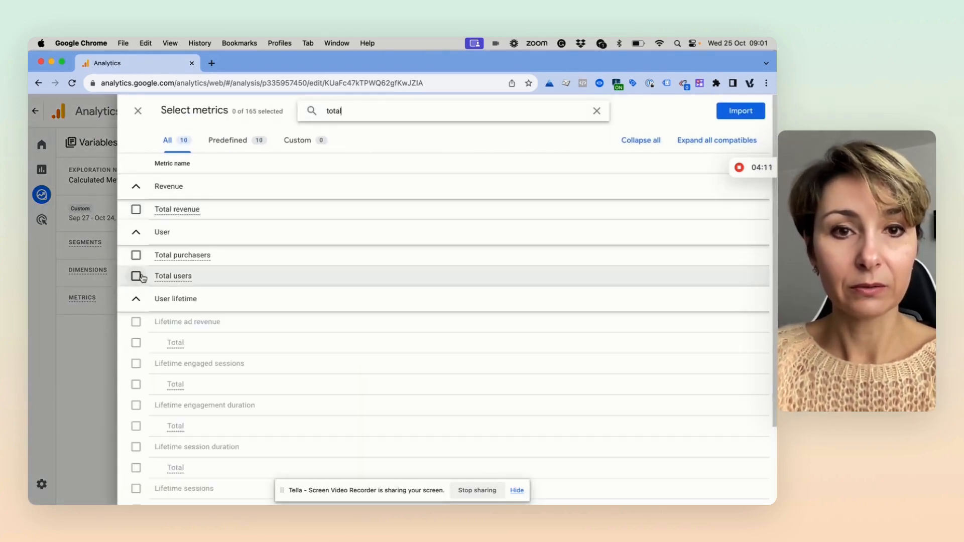
click(155, 276)
Step: Search the metrics for "act", select Active users and the custom Percentage of Active Users, and import the selected metrics
double_click(356, 107)
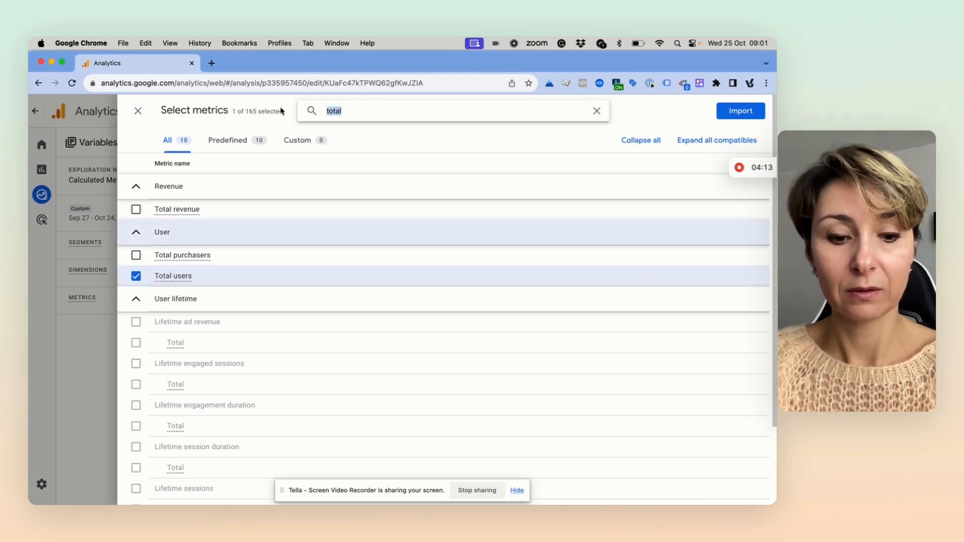
text(act)
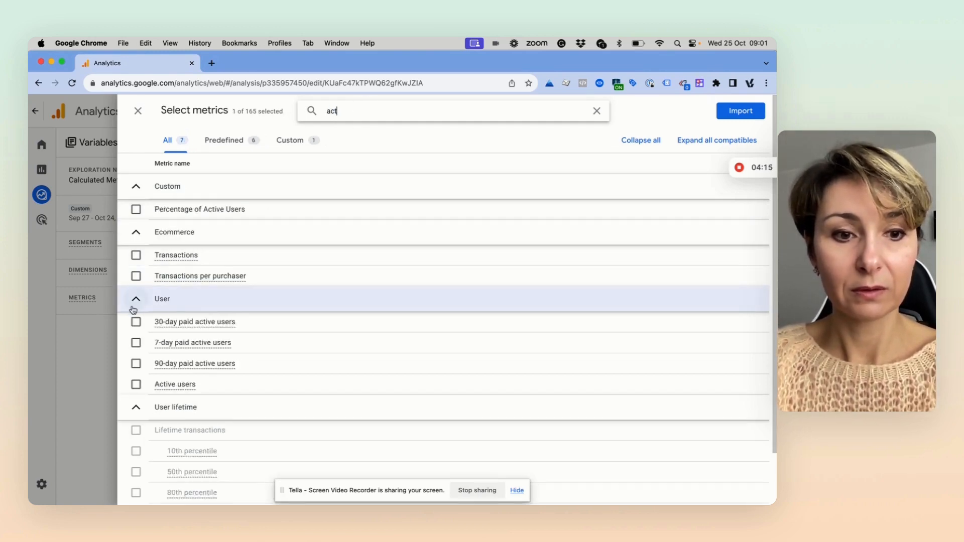
click(135, 384)
click(311, 140)
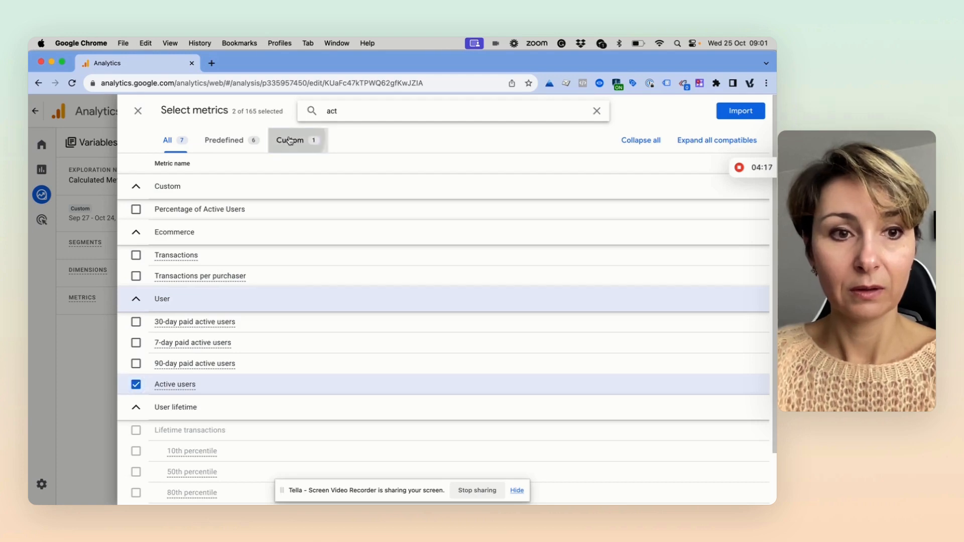
click(136, 209)
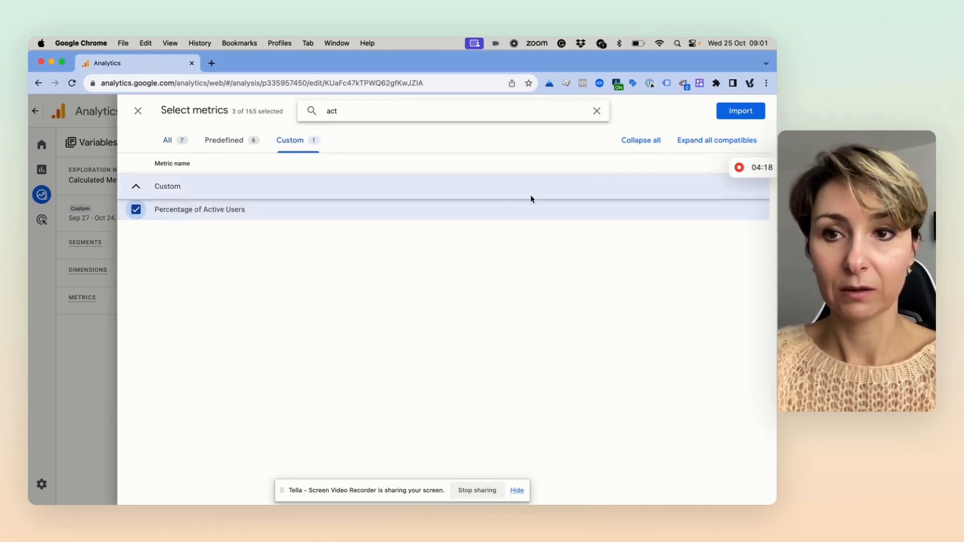
click(742, 112)
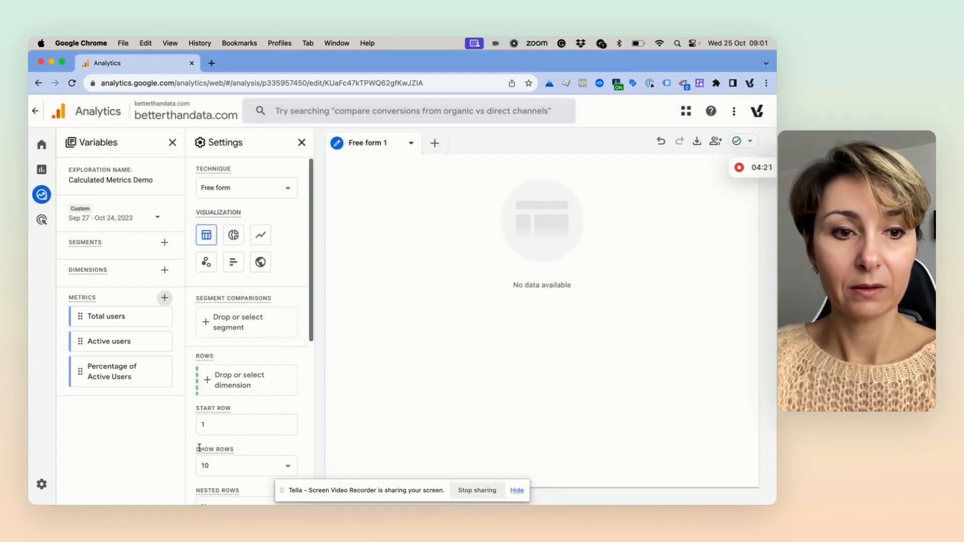
Step: Add Total users, Active users and Percentage of Active Users as values in the free-form table
double_click(103, 317)
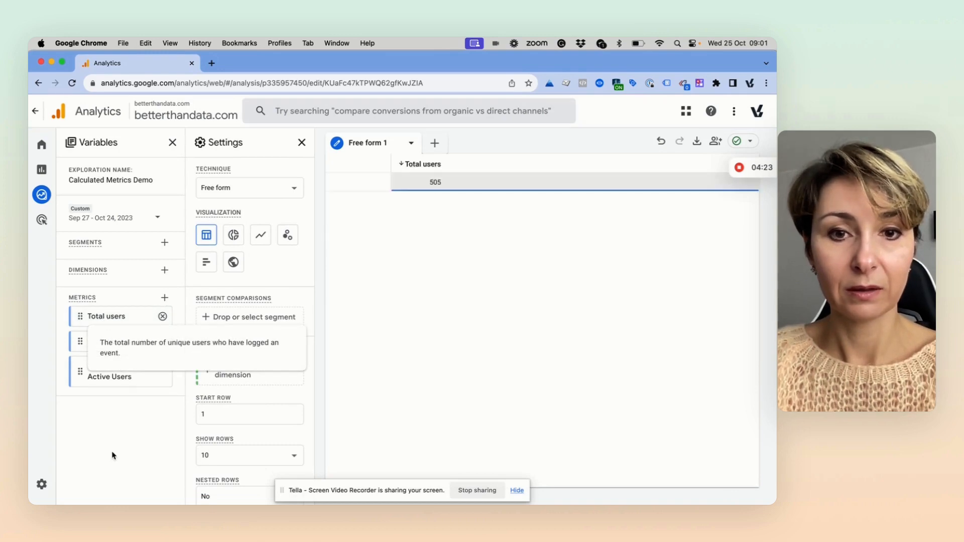
double_click(112, 339)
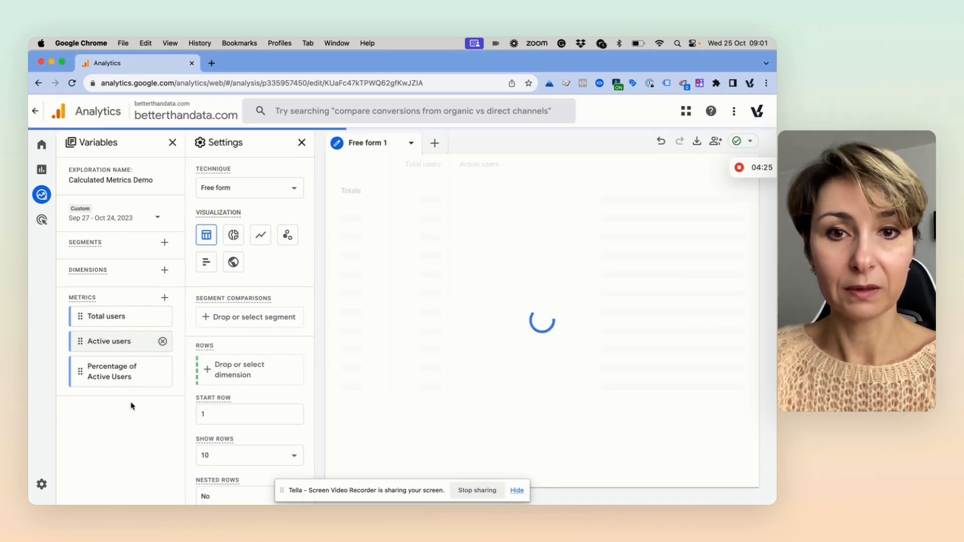
double_click(115, 376)
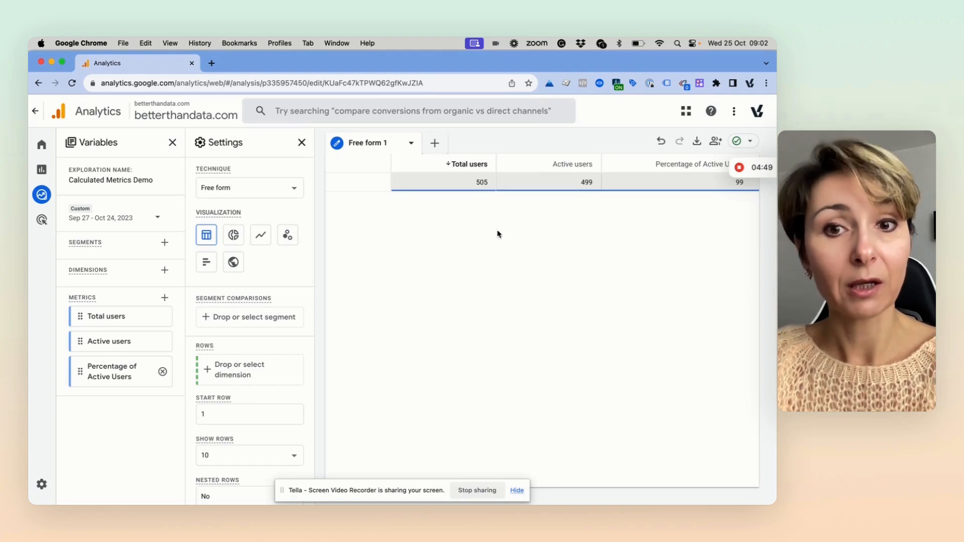
Step: Search the dimensions for "page", import Page path + query string, and add it as rows of the free-form table
click(165, 271)
click(488, 117)
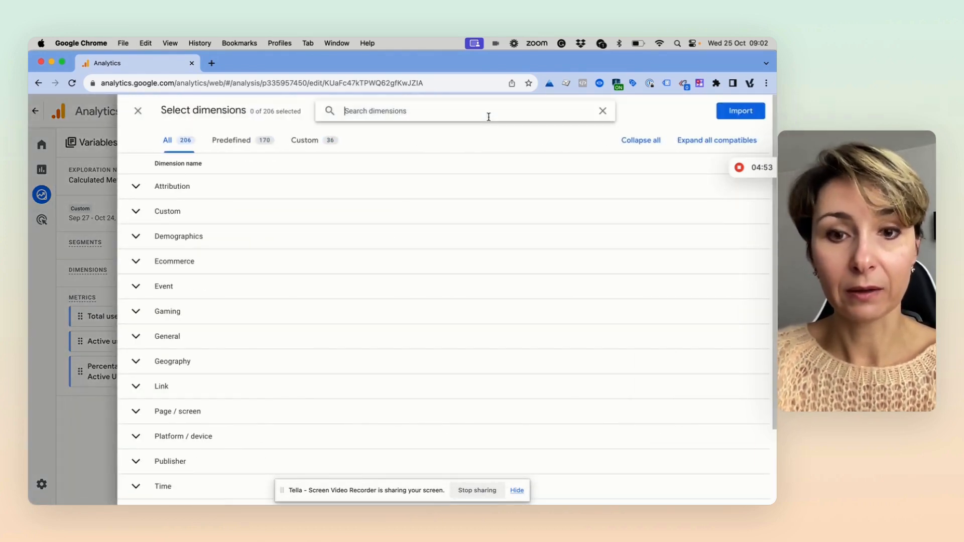
text(page)
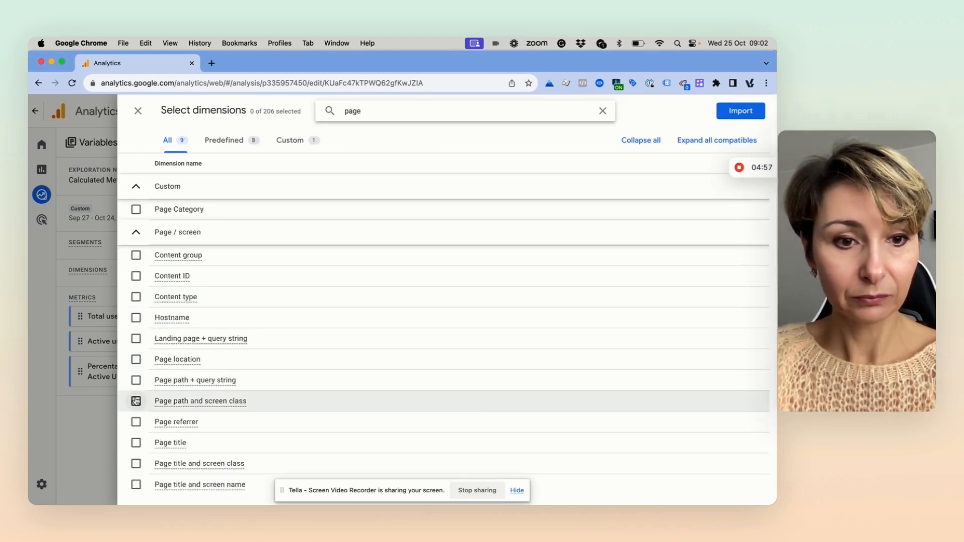
click(135, 378)
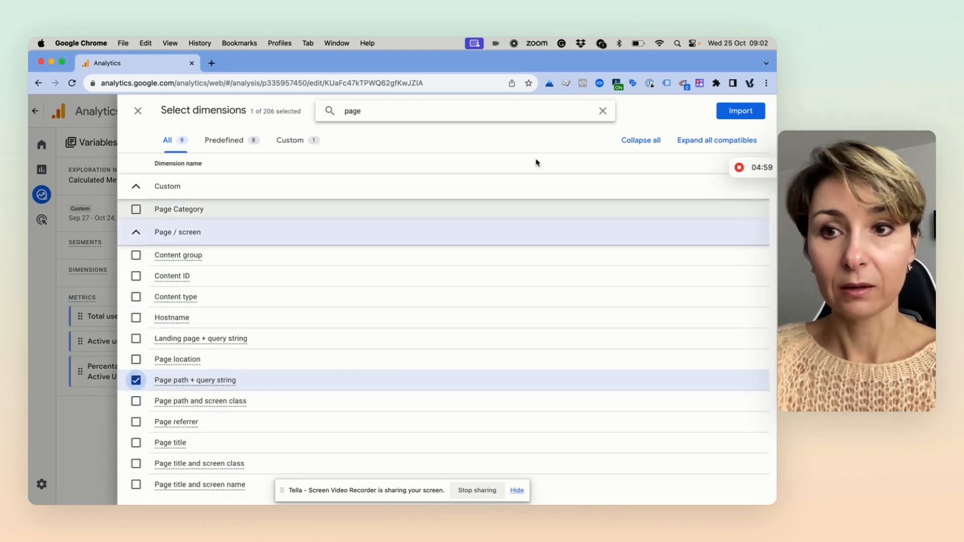
click(740, 111)
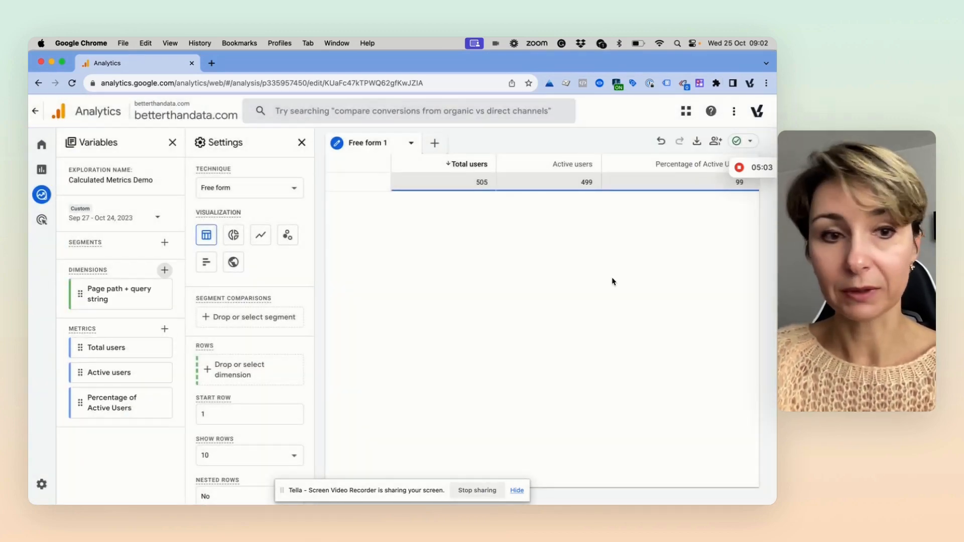
double_click(135, 290)
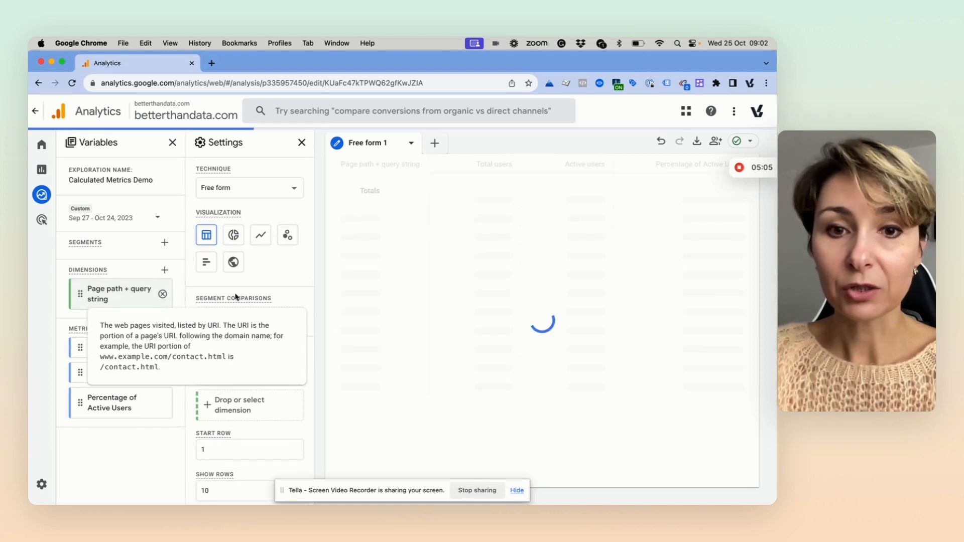